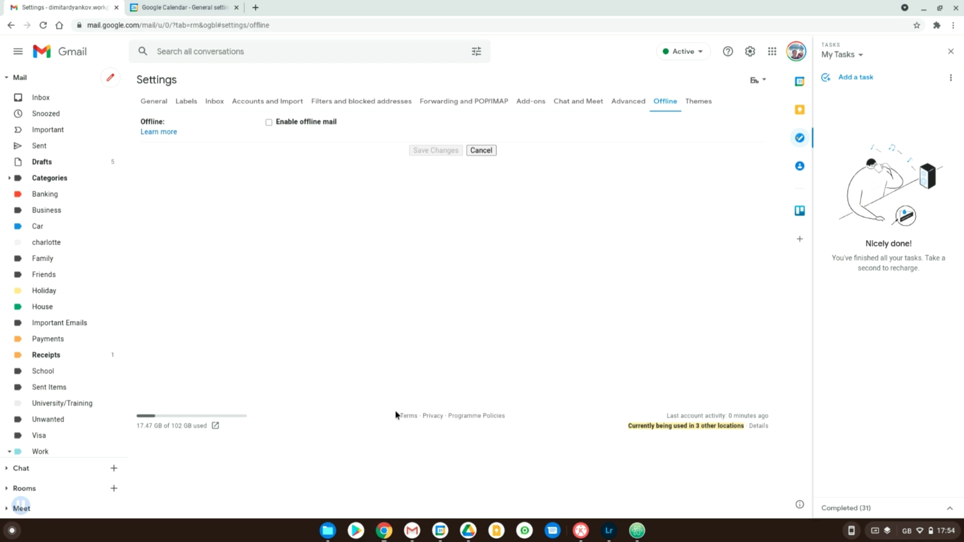
# Step: Launch the Gmail app, open and discard an empty draft, then shrink its window
pyautogui.click(420, 525)
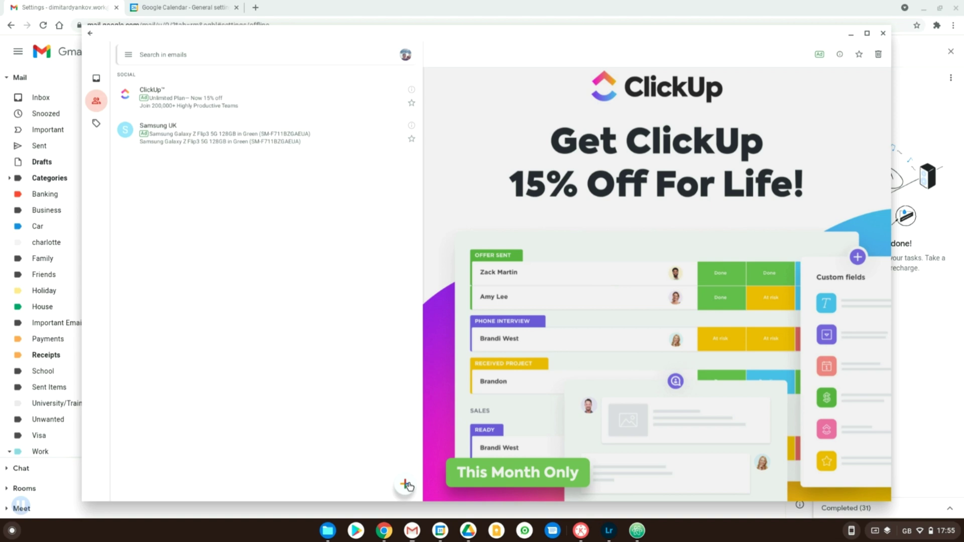
pyautogui.click(405, 484)
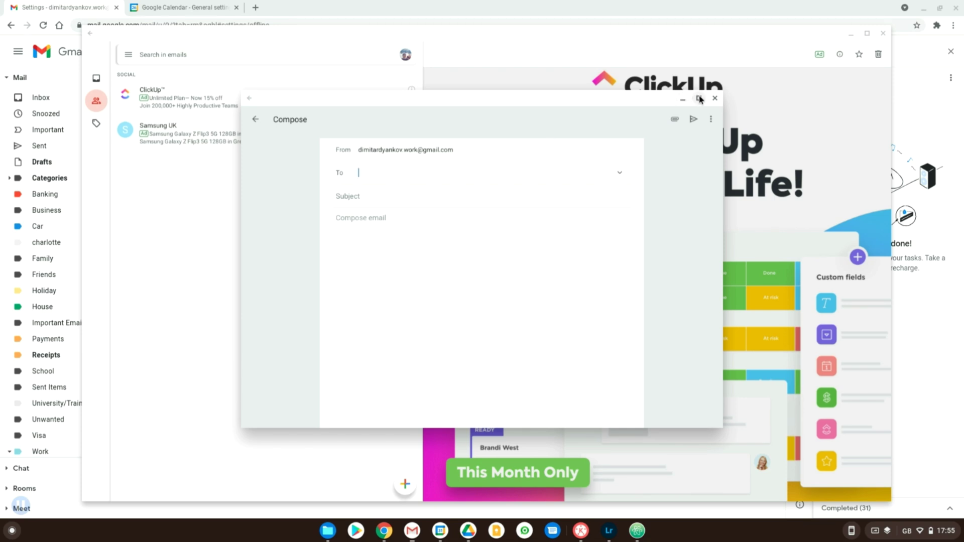
pyautogui.click(715, 98)
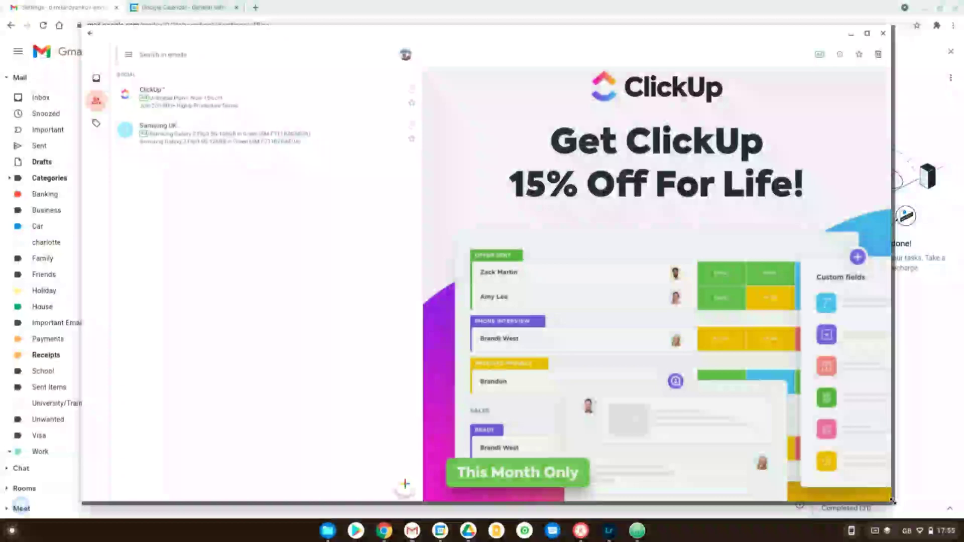
pyautogui.moveTo(892, 508); pyautogui.dragTo(797, 446)
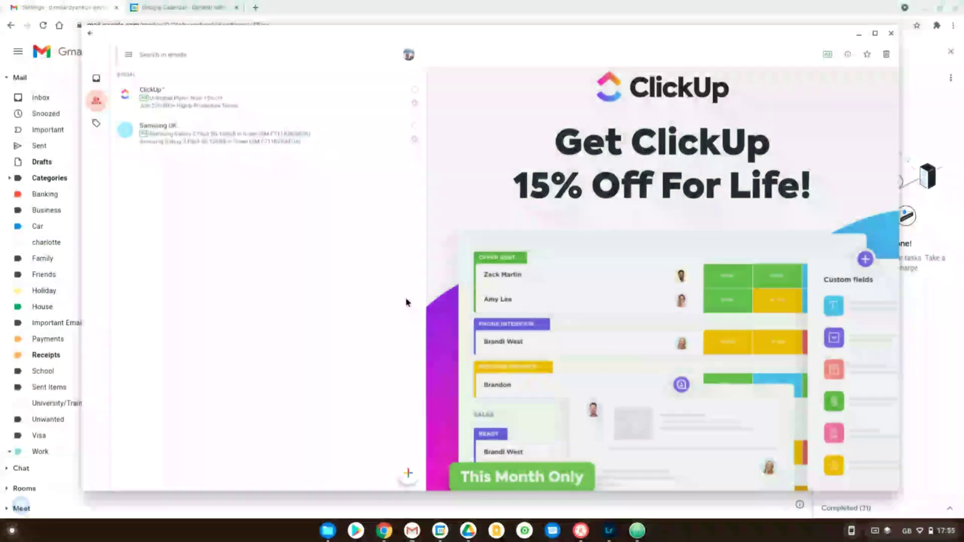
# Step: In Calendar, sketch a Wednesday 22 event from 12:00 to 14:15, discard it, and return to the browser
pyautogui.click(439, 531)
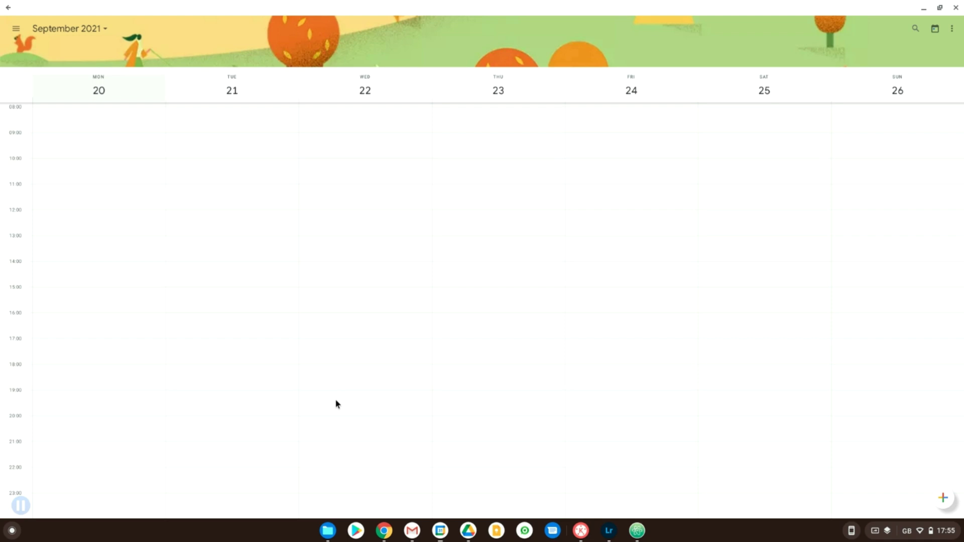
pyautogui.click(390, 217)
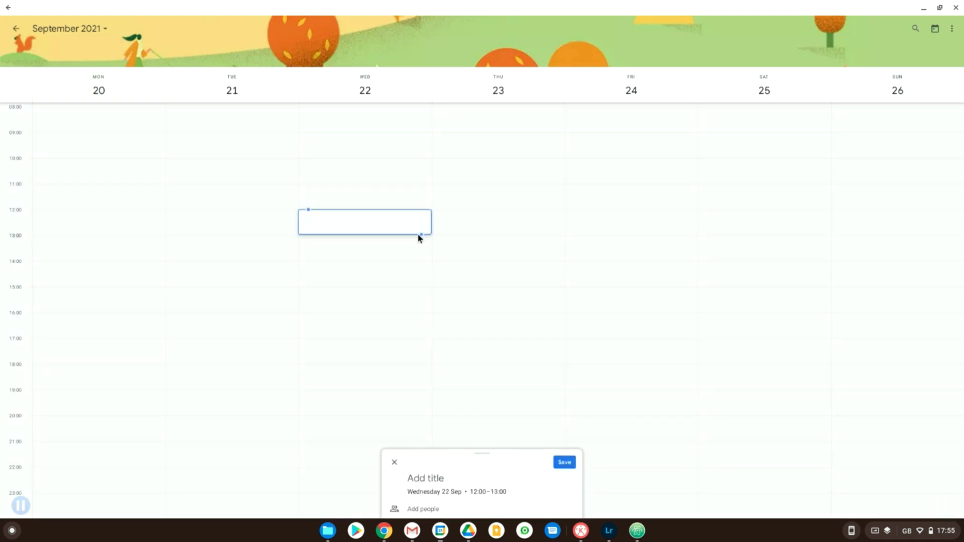
pyautogui.moveTo(419, 236); pyautogui.dragTo(453, 264)
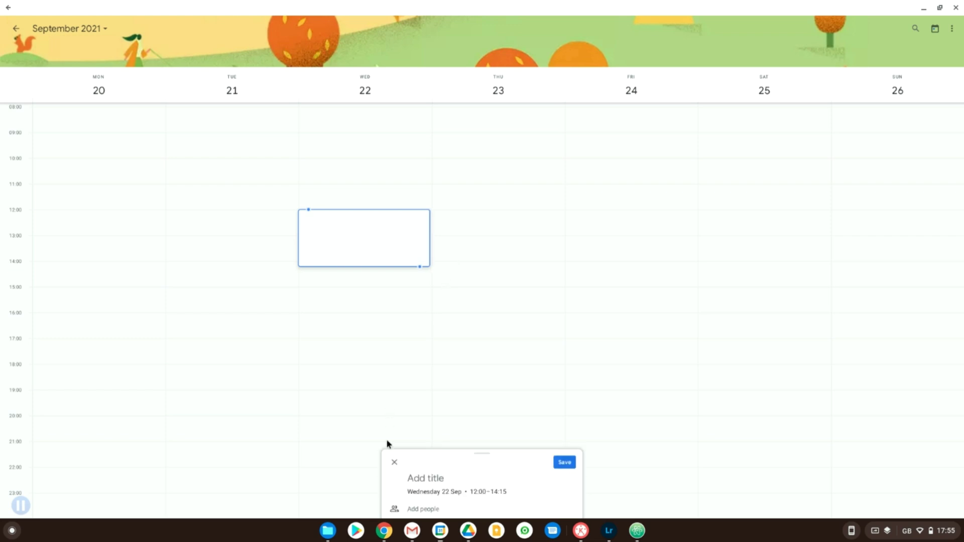
pyautogui.click(391, 463)
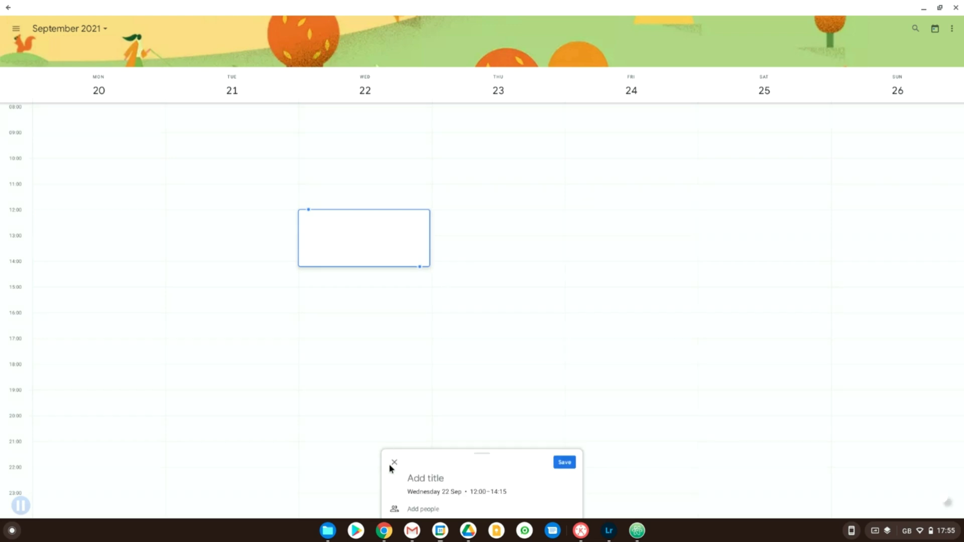
pyautogui.click(385, 530)
# Step: Switch to the Google Calendar settings tab to view the Offline section
pyautogui.hotkey('ctrl', 'Tab')
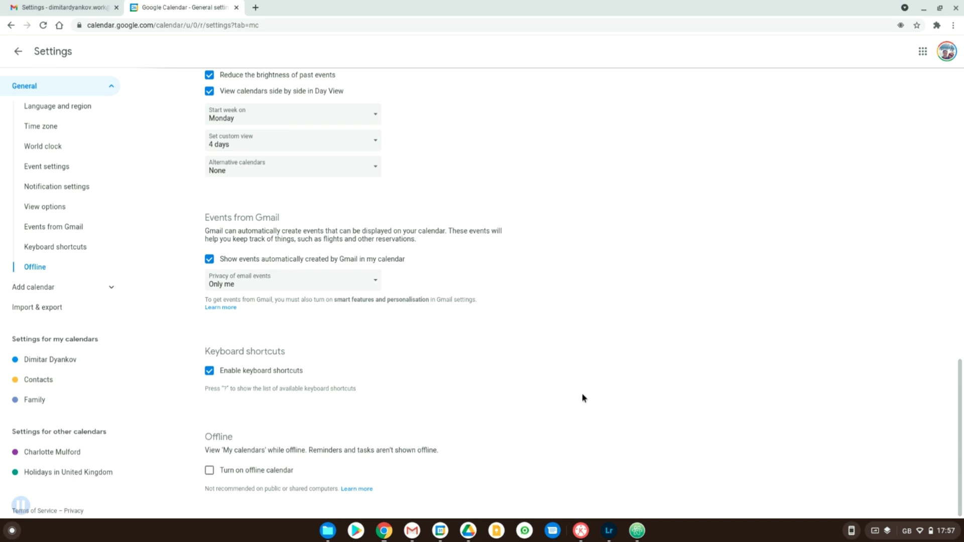
# Step: In Files, collapse the Linux files and Play files trees to reveal Google Drive
pyautogui.click(327, 531)
pyautogui.click(455, 387)
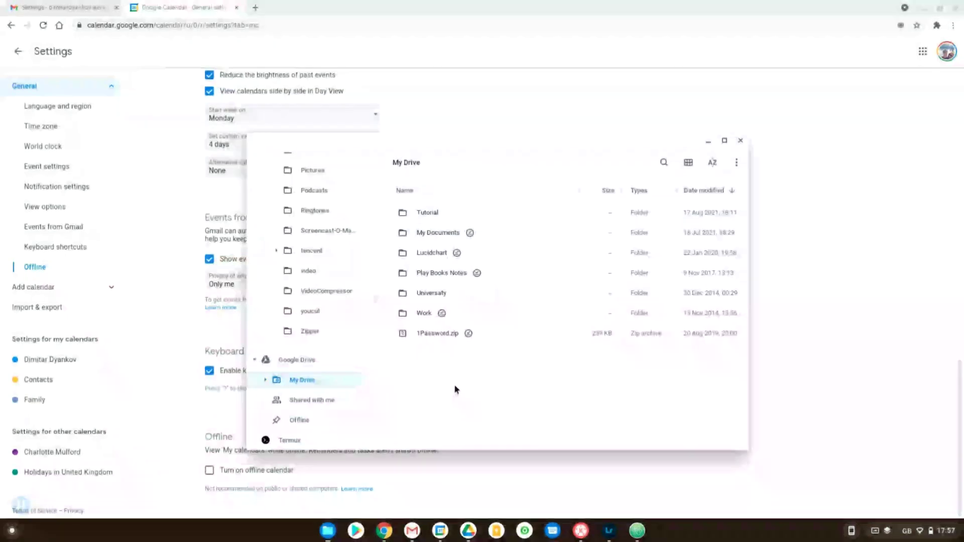
pyautogui.scroll(3, 307, 296)
pyautogui.scroll(10, 307, 296)
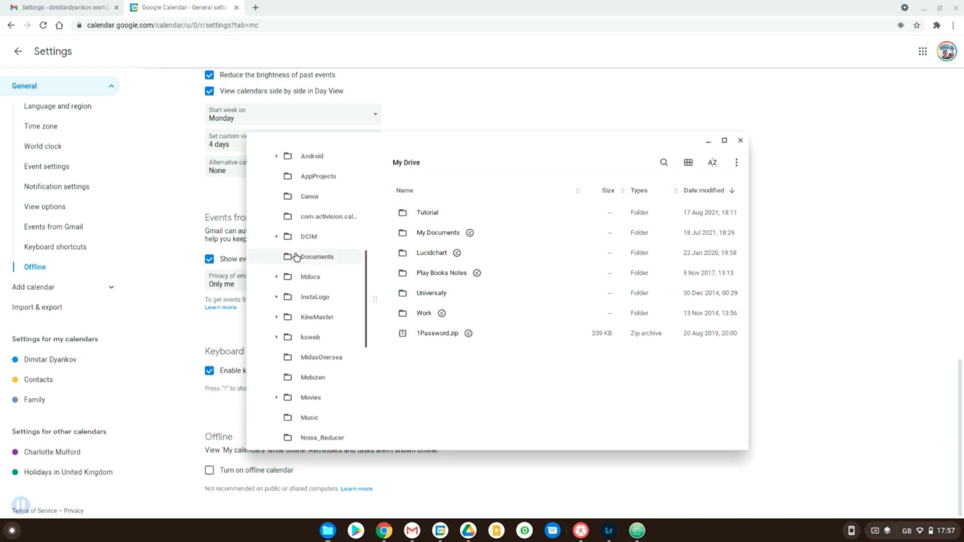
pyautogui.click(265, 312)
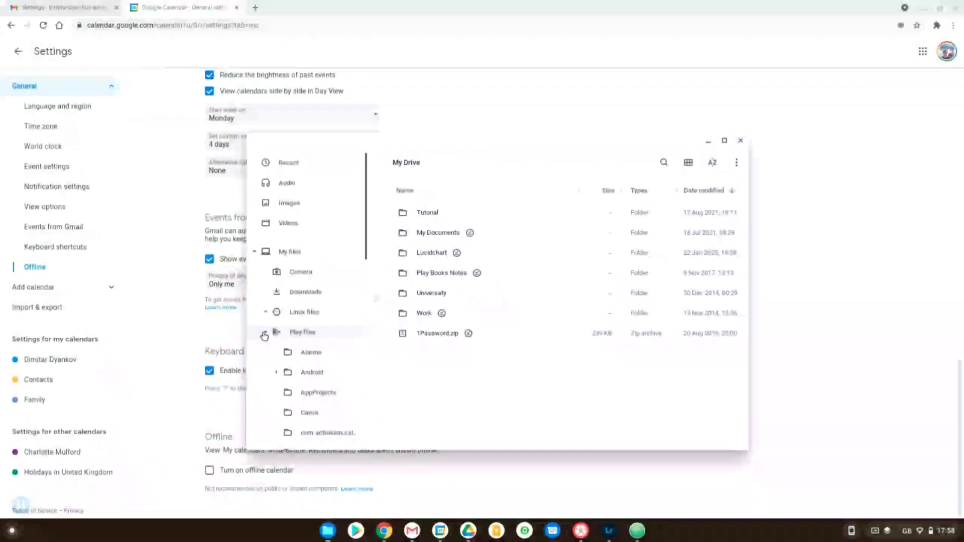
pyautogui.click(265, 333)
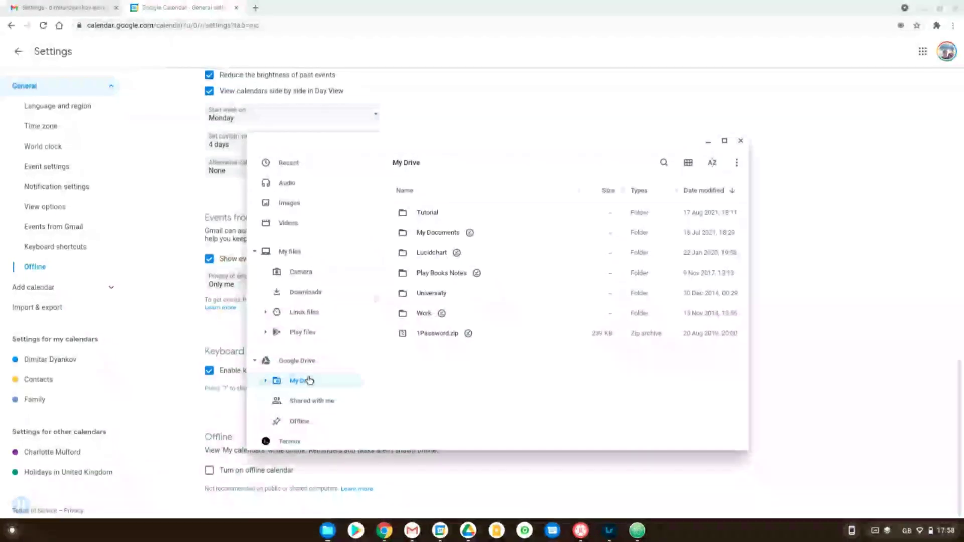
# Step: Make the Tutorial folder in My Drive available offline
pyautogui.click(456, 213)
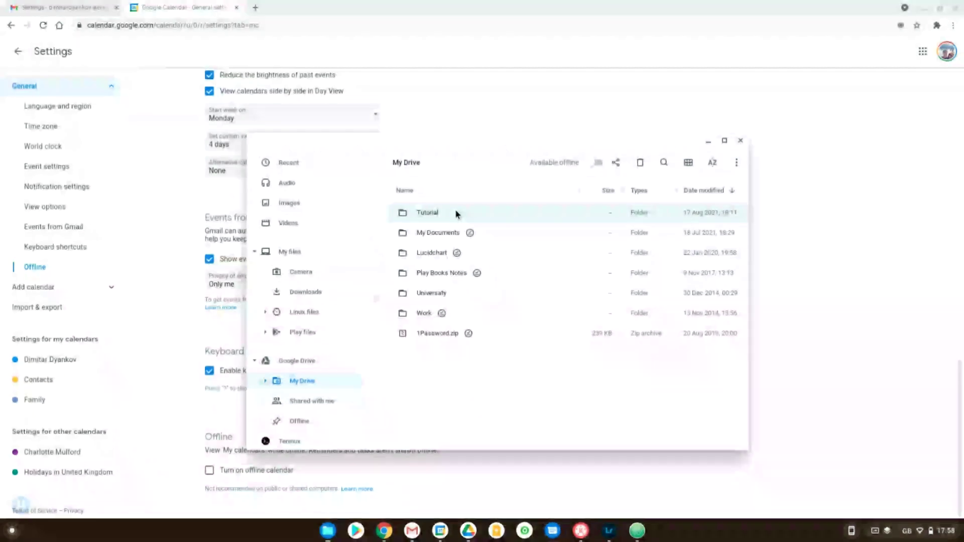
pyautogui.click(597, 163)
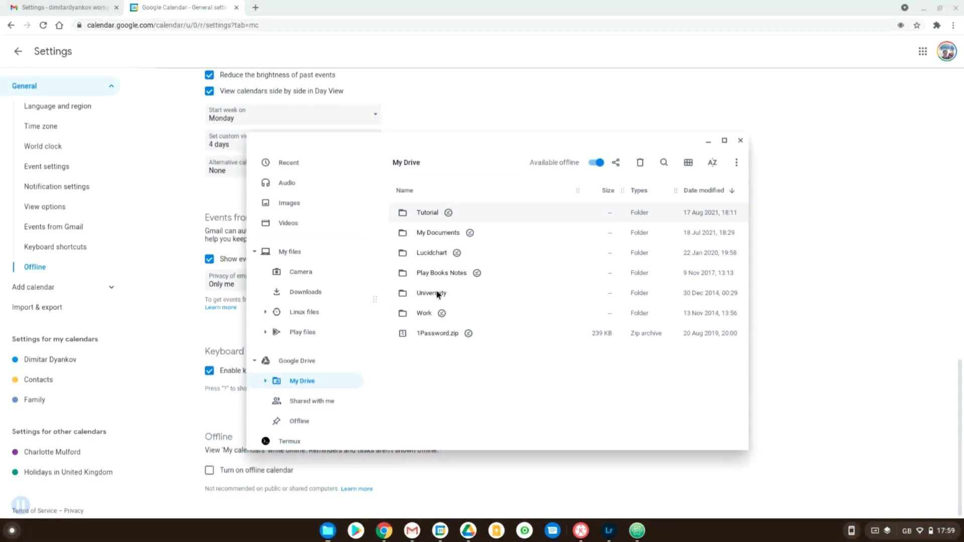
pyautogui.click(437, 239)
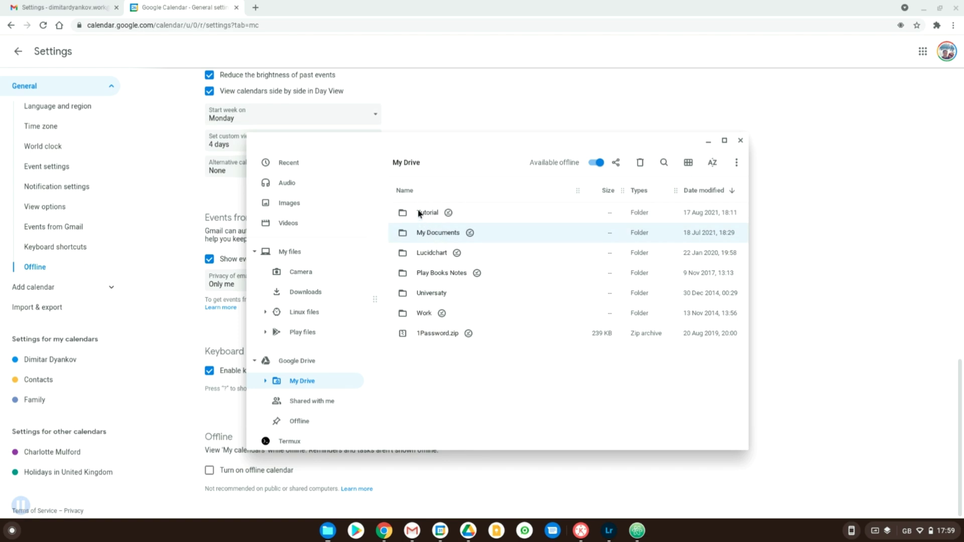
# Step: Open the empty Tutorial folder, check its context menu, then launch Google Drive
pyautogui.doubleClick(419, 213)
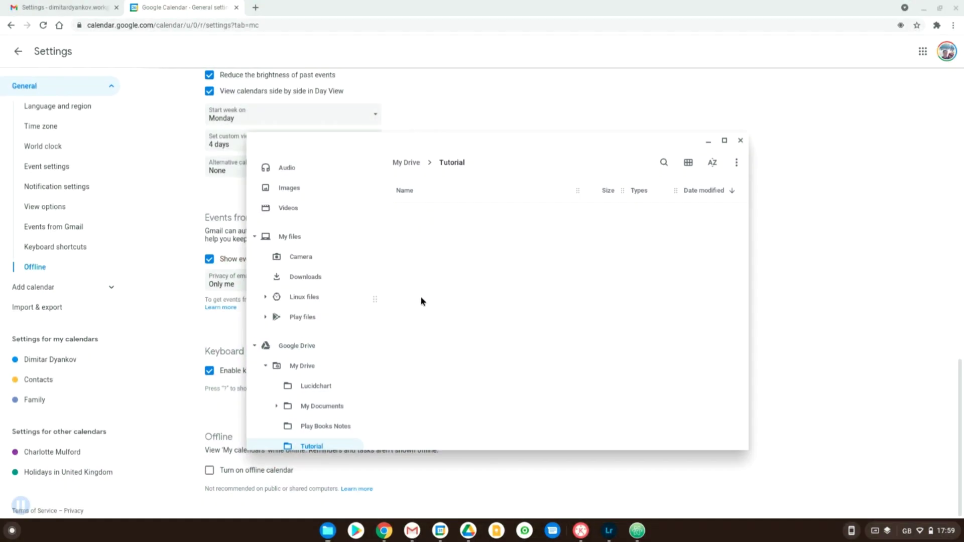
pyautogui.rightClick(607, 309)
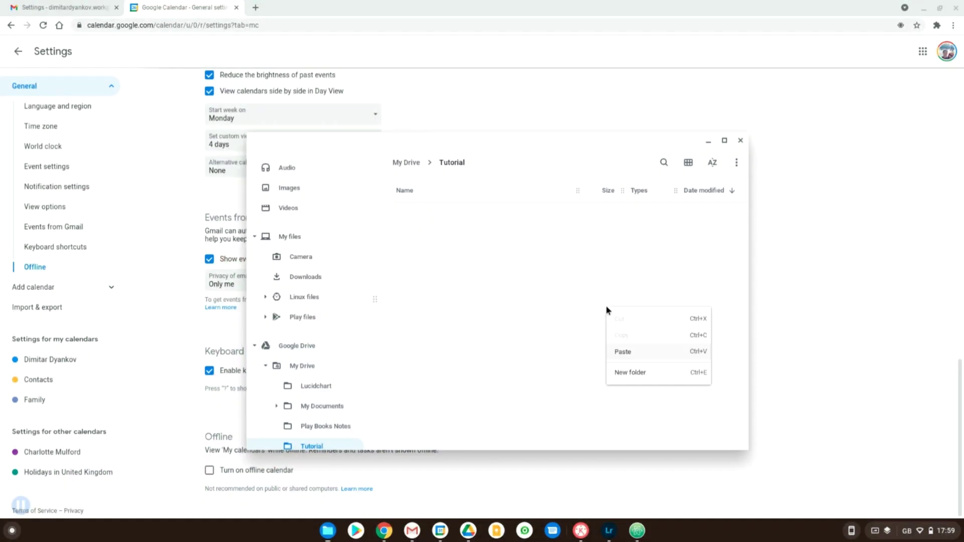
pyautogui.click(532, 310)
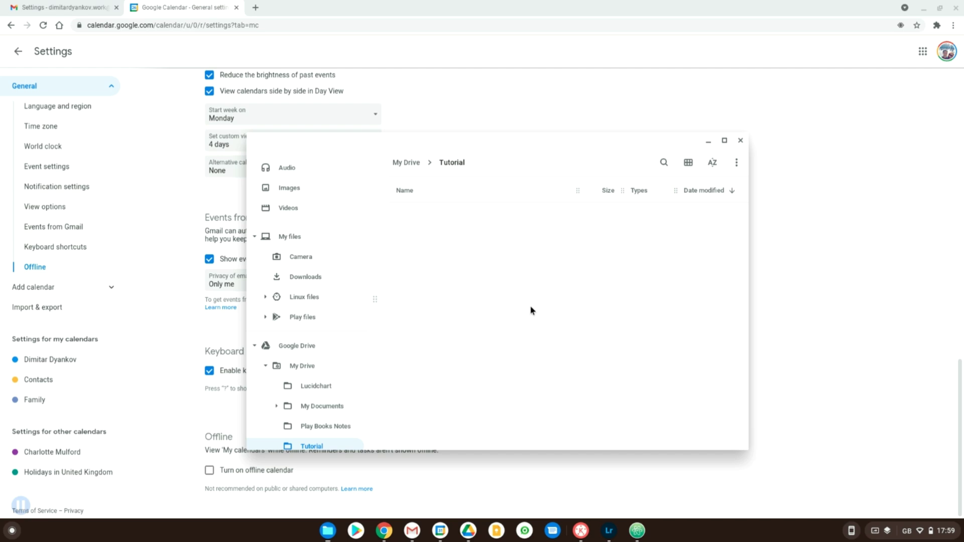
pyautogui.rightClick(531, 311)
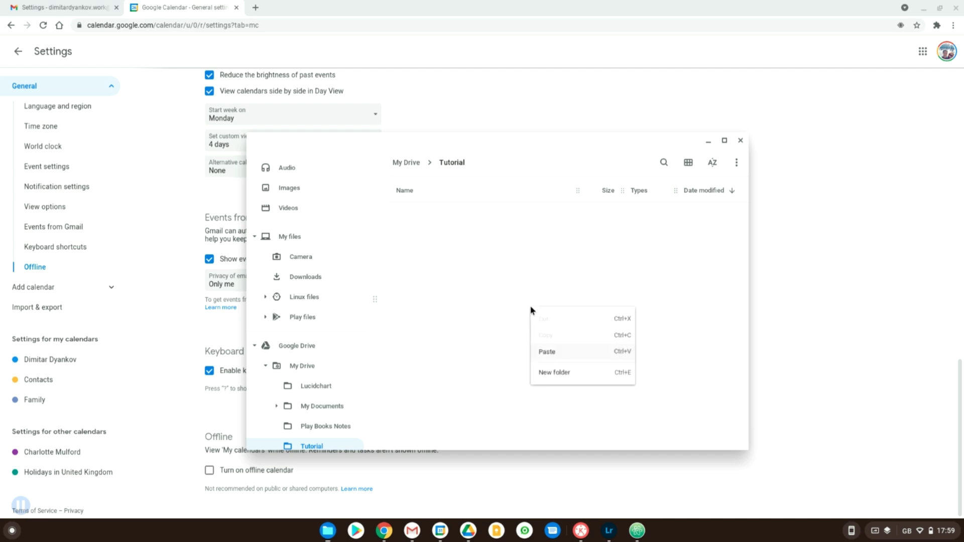
pyautogui.click(530, 299)
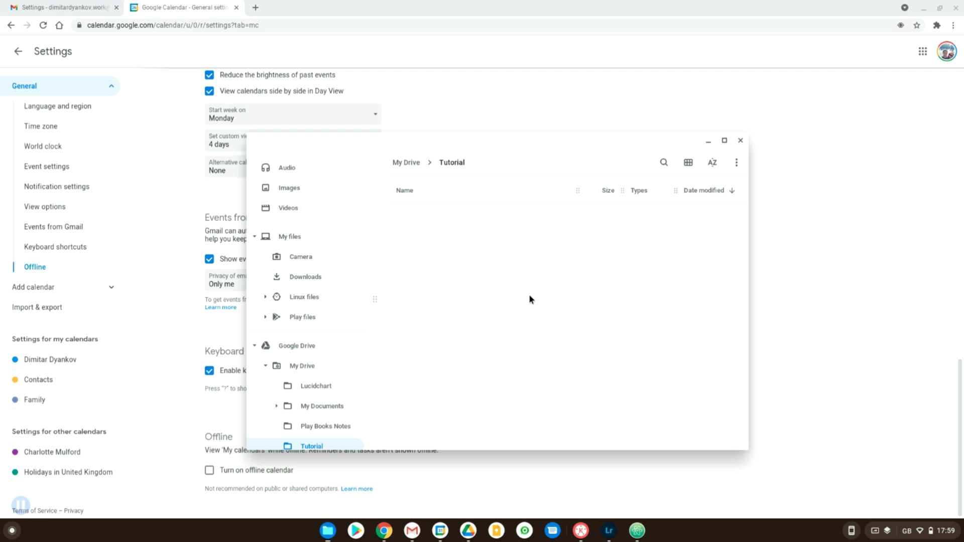
pyautogui.click(468, 537)
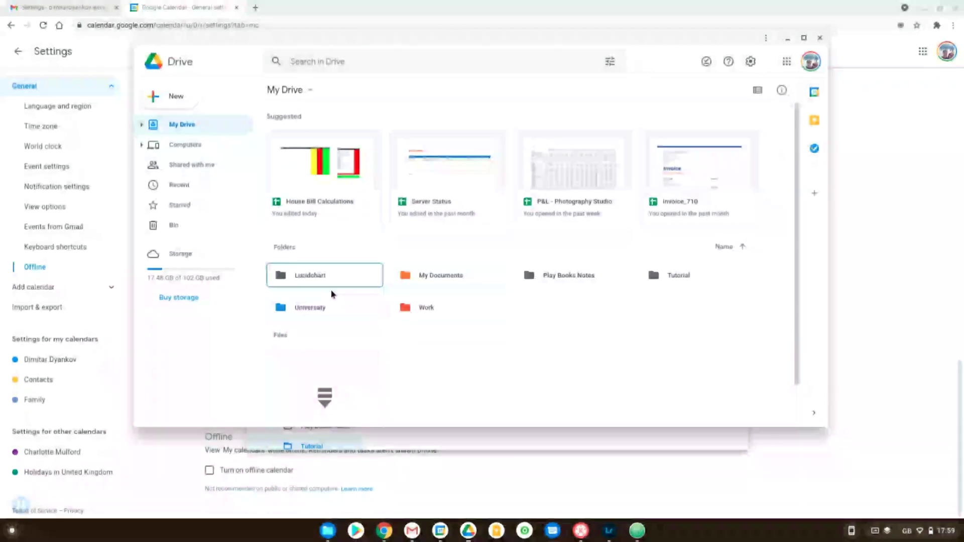
# Step: Open the Tutorial folder in Drive, review the New menu options, then bring Files forward
pyautogui.doubleClick(683, 280)
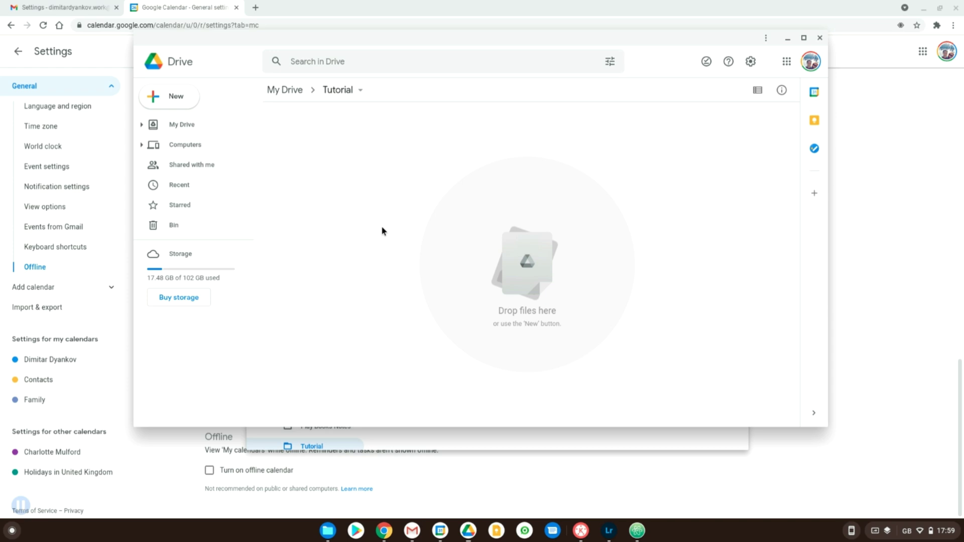
pyautogui.click(190, 92)
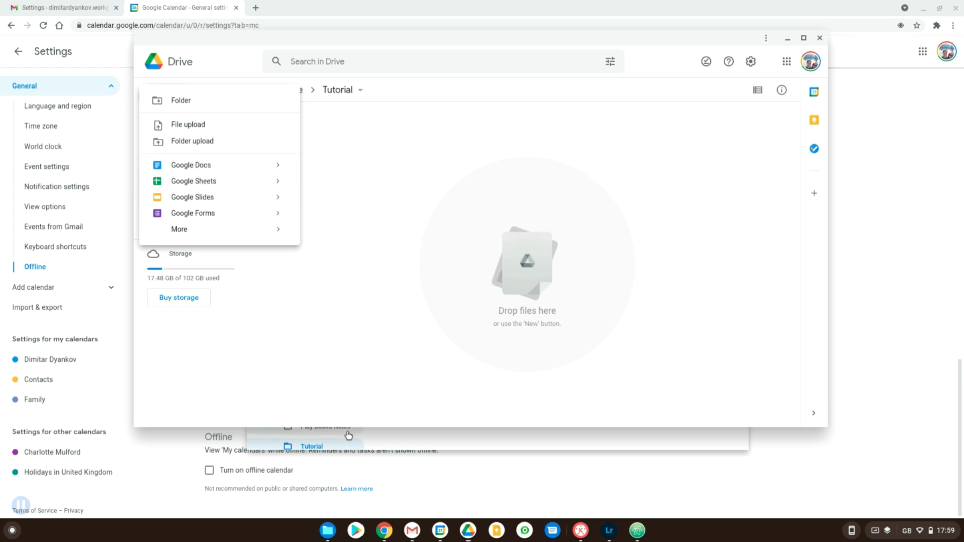
pyautogui.click(328, 531)
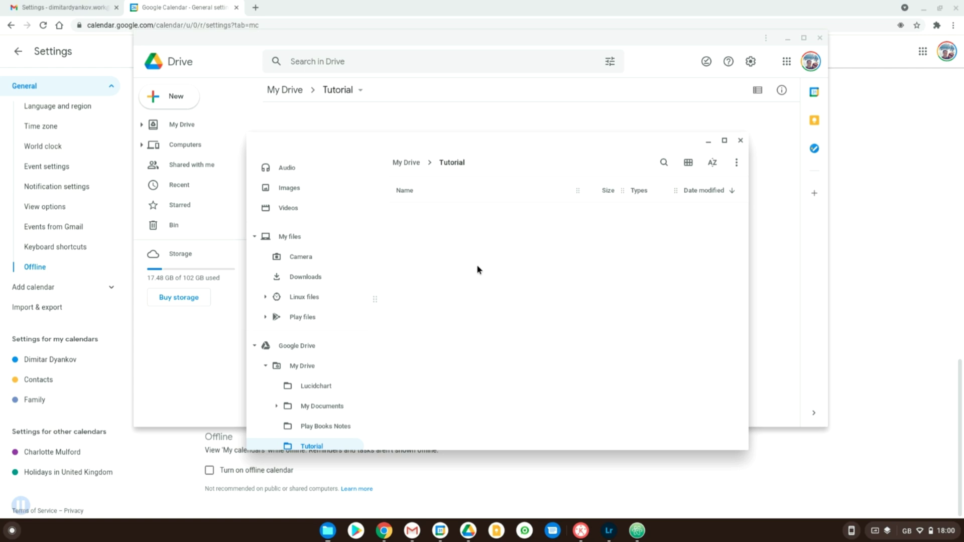
# Step: Raise the Drive window with the empty Tutorial folder above Files
pyautogui.click(401, 105)
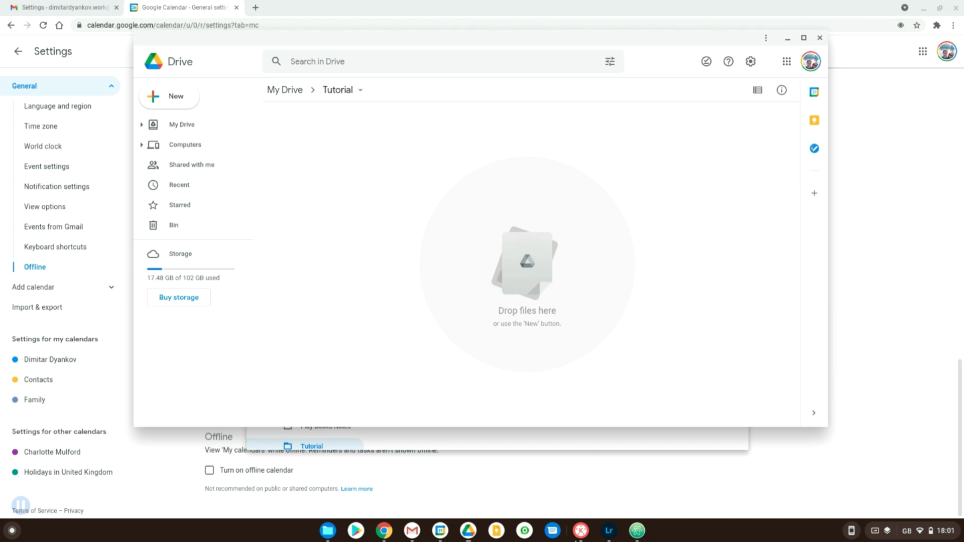
# Step: Switch to the KineMaster video editor's home screen
pyautogui.click(580, 531)
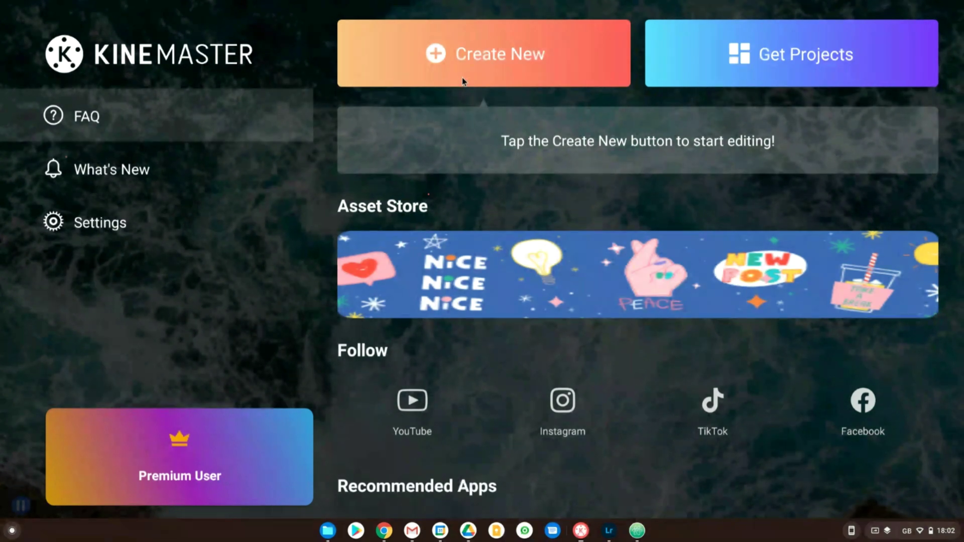
pyautogui.click(462, 79)
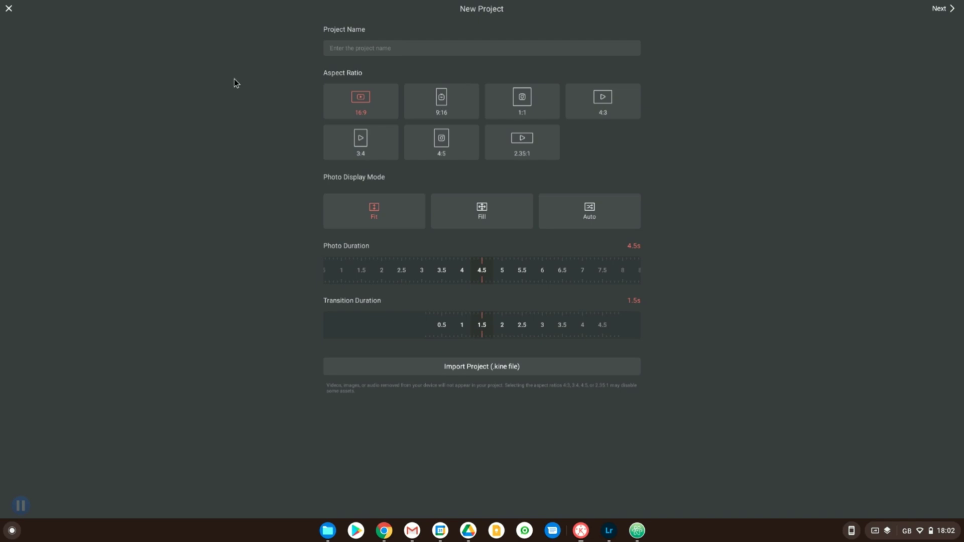
pyautogui.click(9, 8)
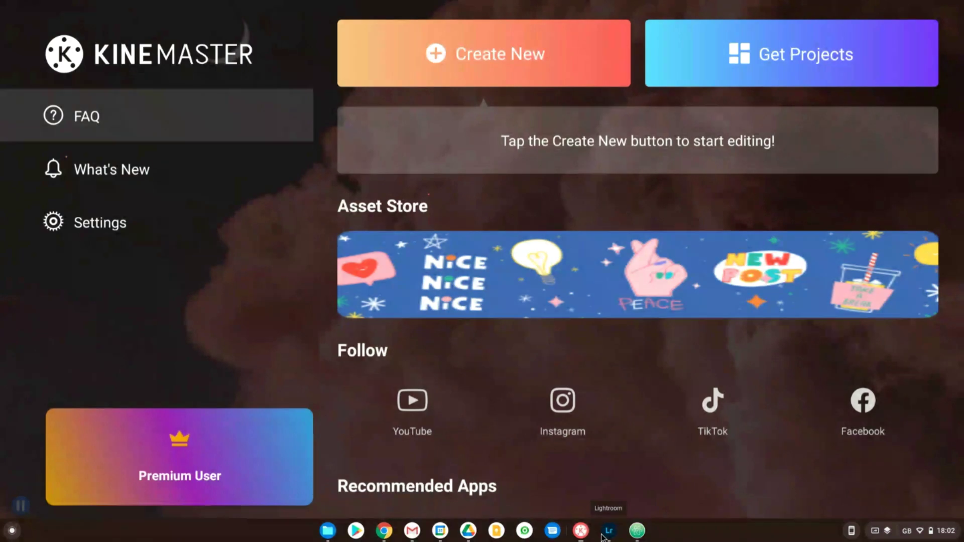
# Step: In Lightroom, expand the Light and Effects adjustments for the 'Best Code Editors' image
pyautogui.click(605, 533)
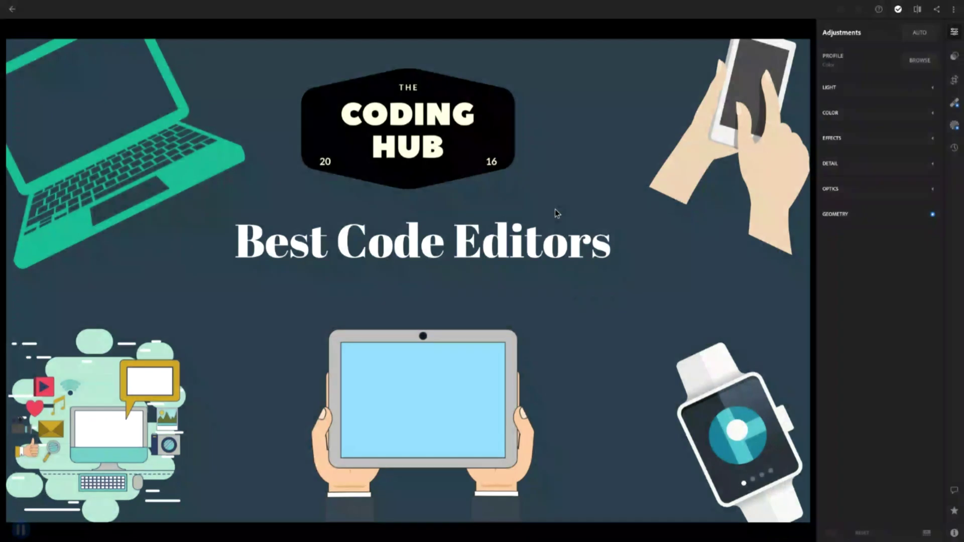
pyautogui.click(827, 89)
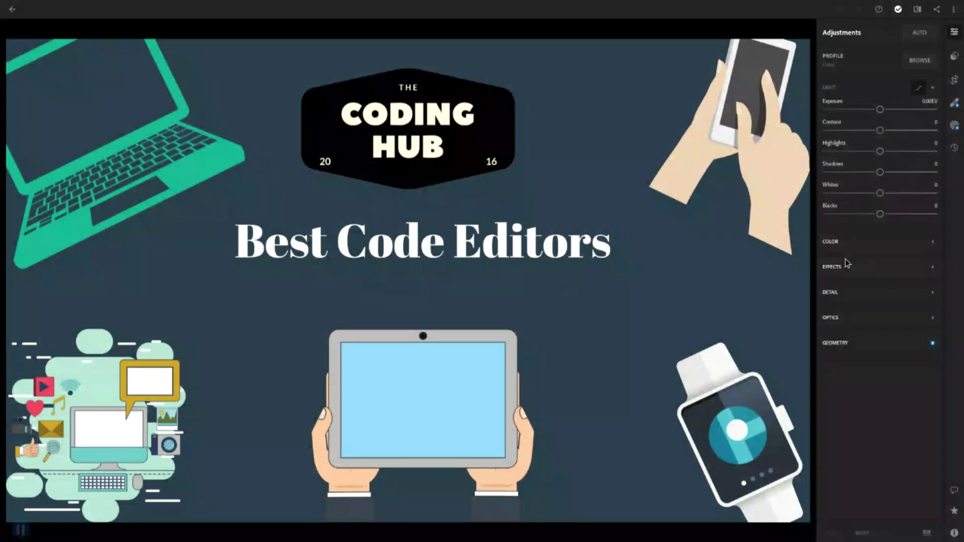
pyautogui.click(845, 261)
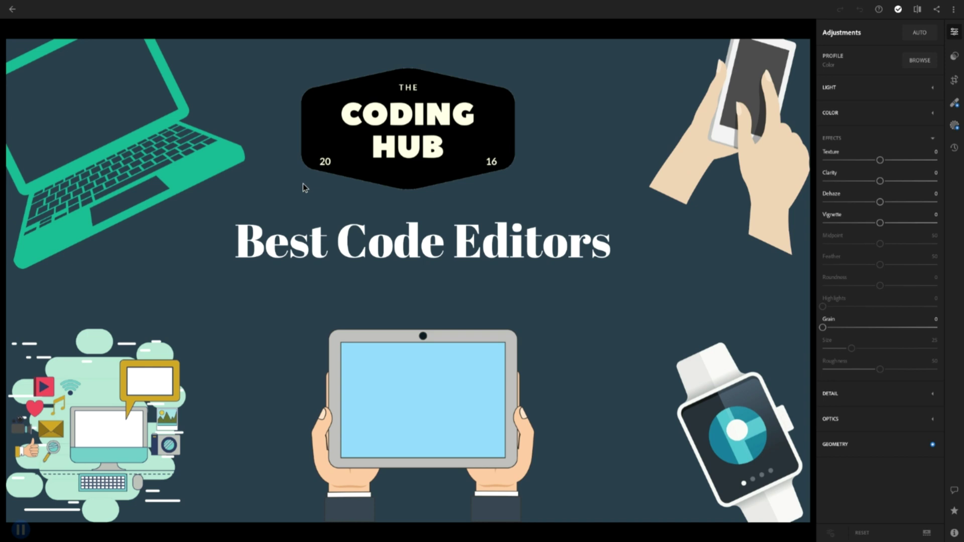
# Step: Exit the Lightroom photo editor, leaving 'Best Code Editors' unedited
pyautogui.click(10, 17)
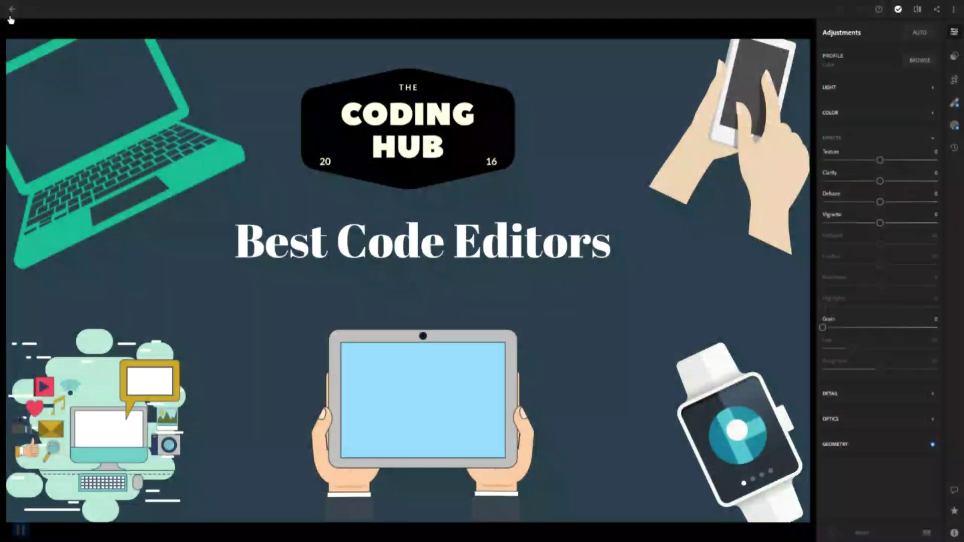